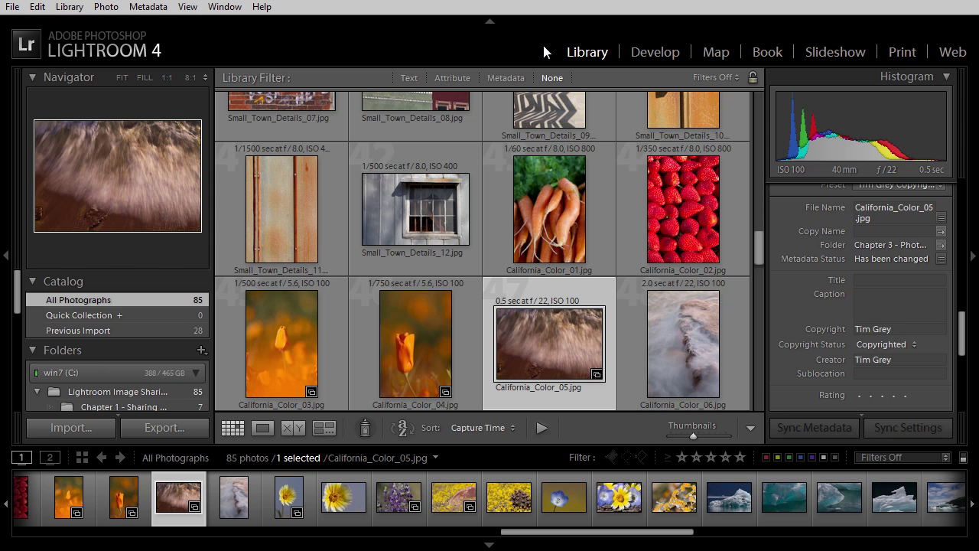
- Open the saved California Color book from the collections and look over its pages, returning to the cover
left_click_drag(17, 293, 5, 357)
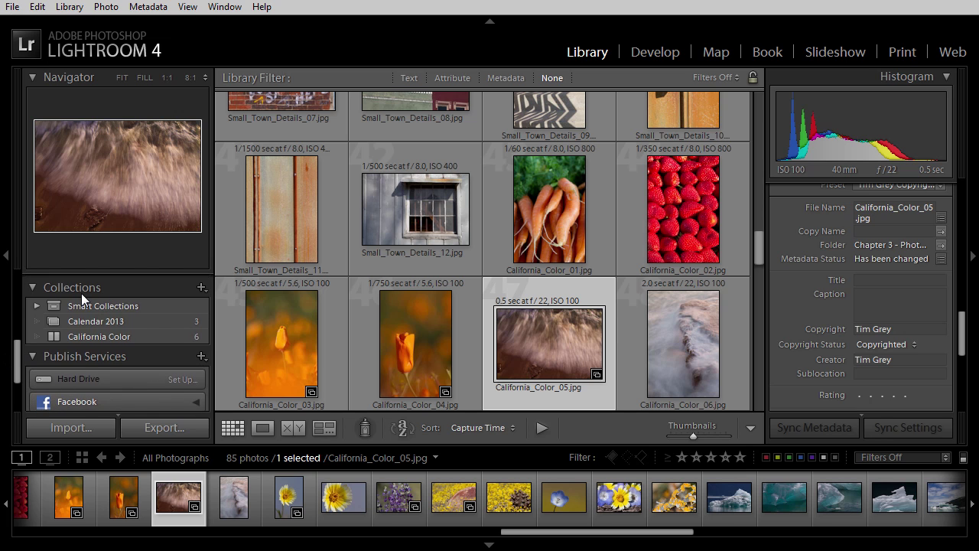
left_click(142, 336)
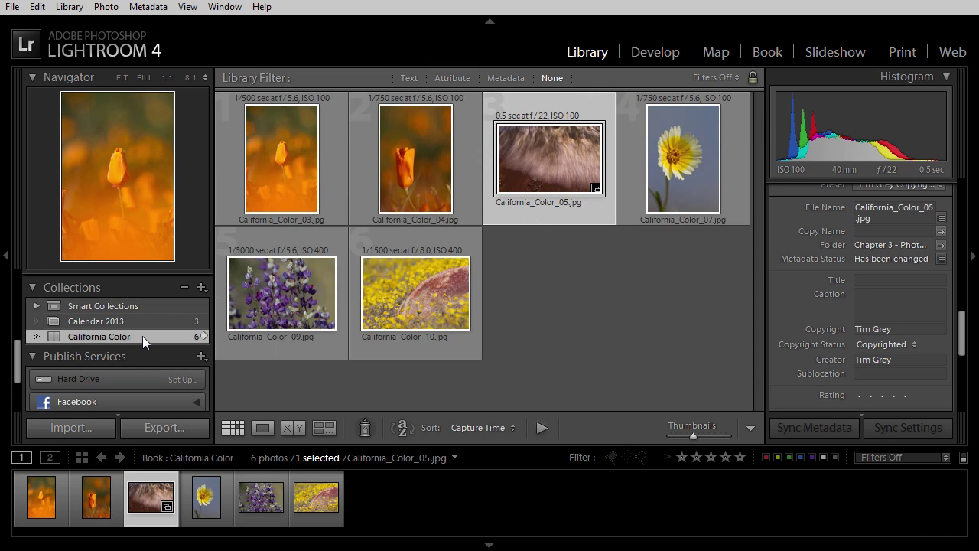
left_click(205, 335)
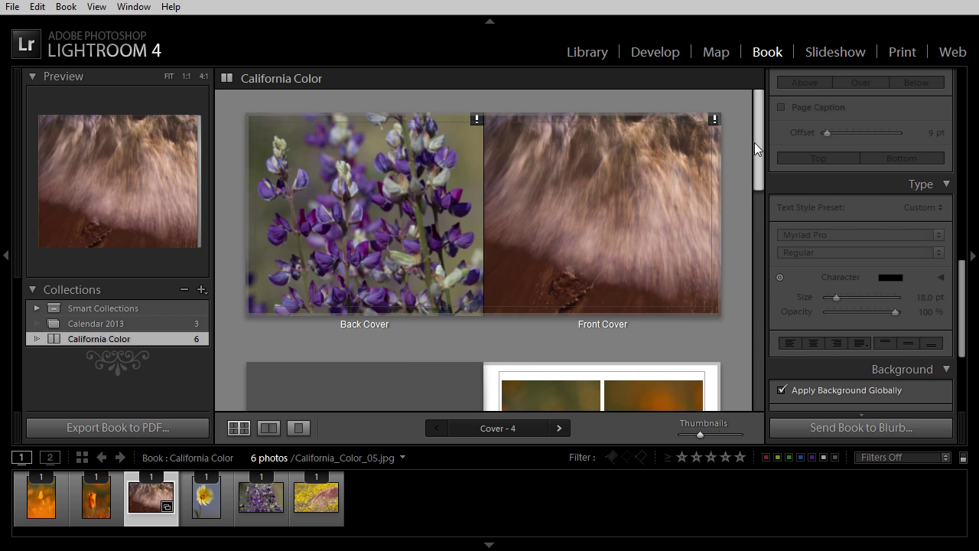
scroll(754, 143, "down", 3)
left_click_drag(759, 165, 766, 126)
- Enable a page caption on the front cover and place it at the top of the page
left_click(624, 177)
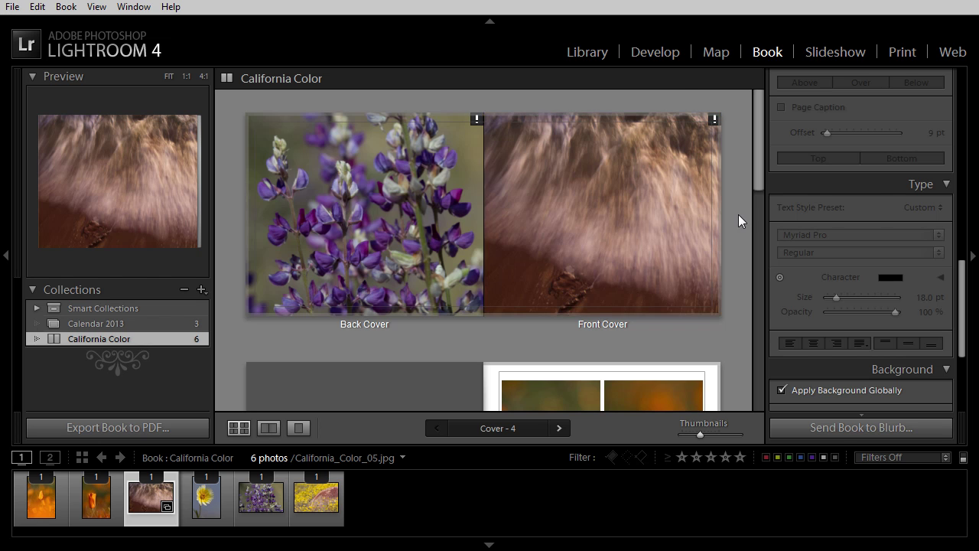
left_click(694, 215)
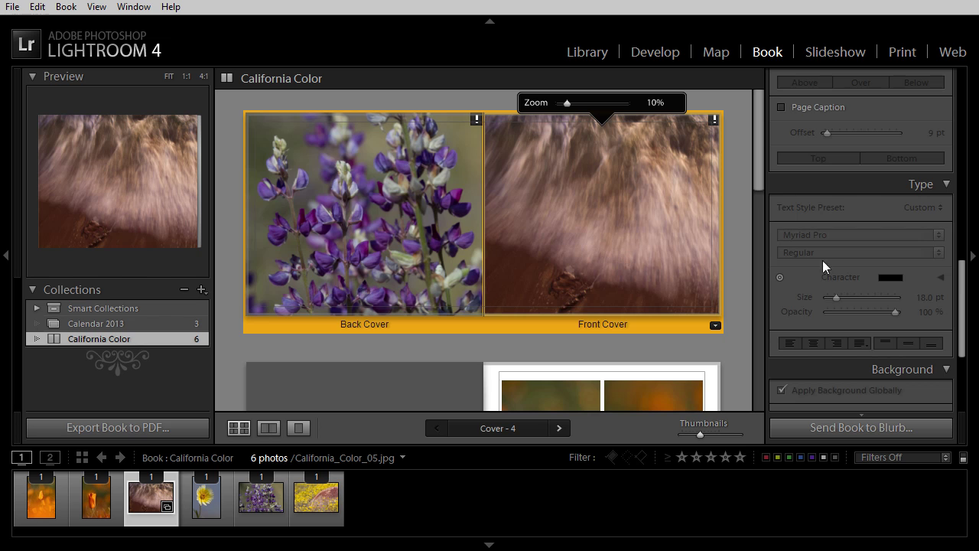
scroll(938, 190, "up", 4)
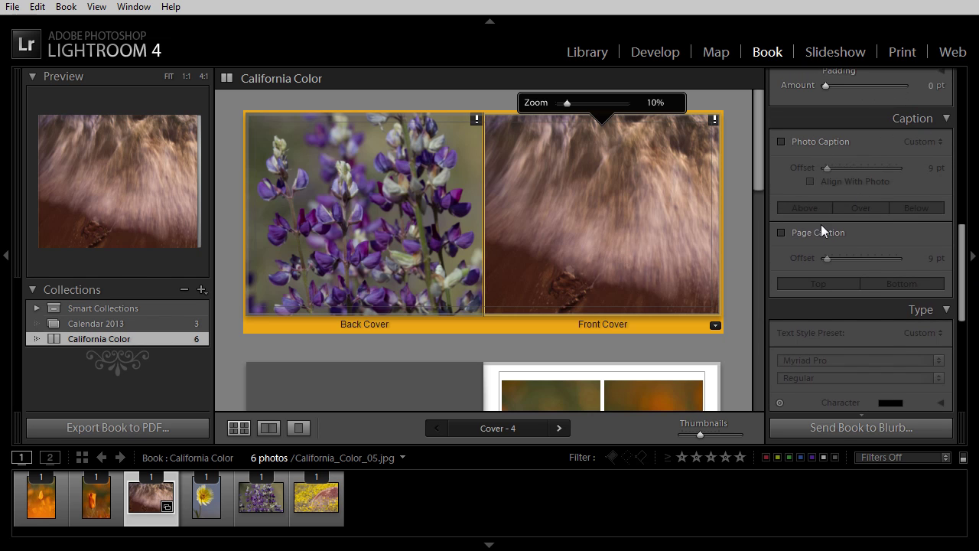
left_click(780, 232)
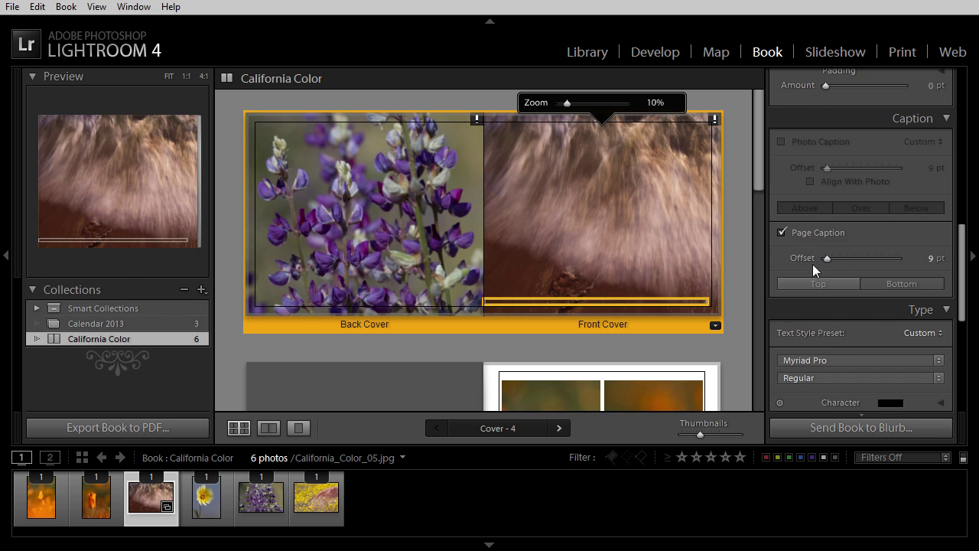
left_click(828, 282)
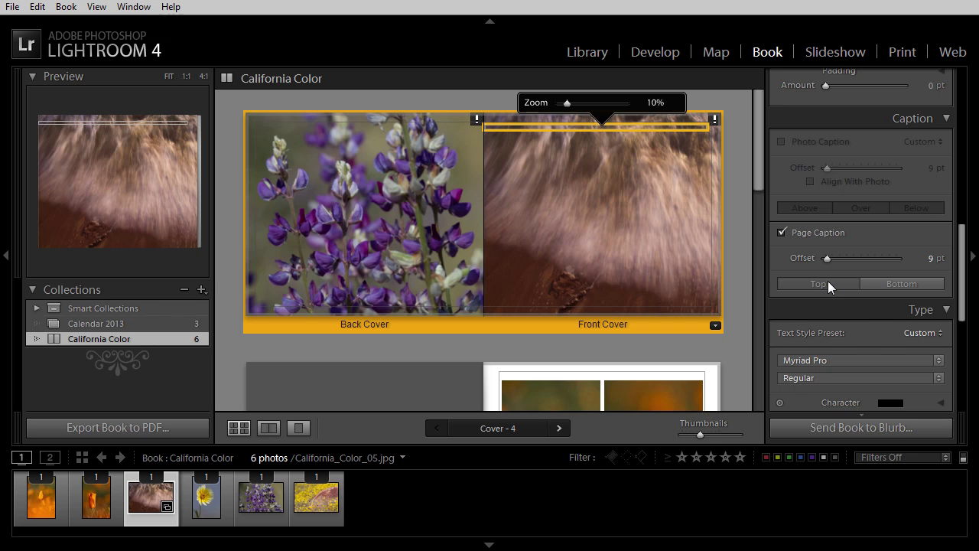
- Enter "California Color" as the front cover's caption text and set its size to 91 pt
left_click(504, 128)
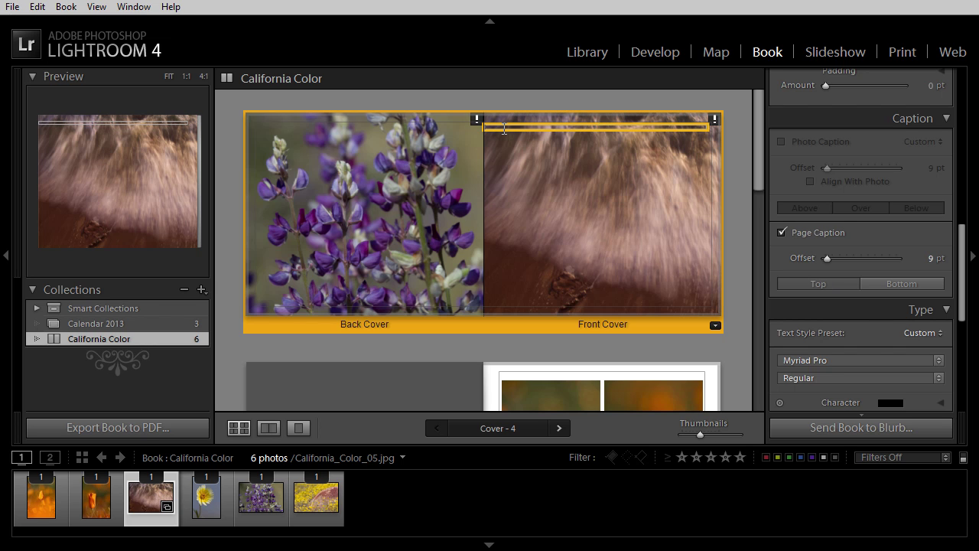
type("California Col")
left_click_drag(963, 276, 968, 304)
left_click_drag(834, 318, 878, 319)
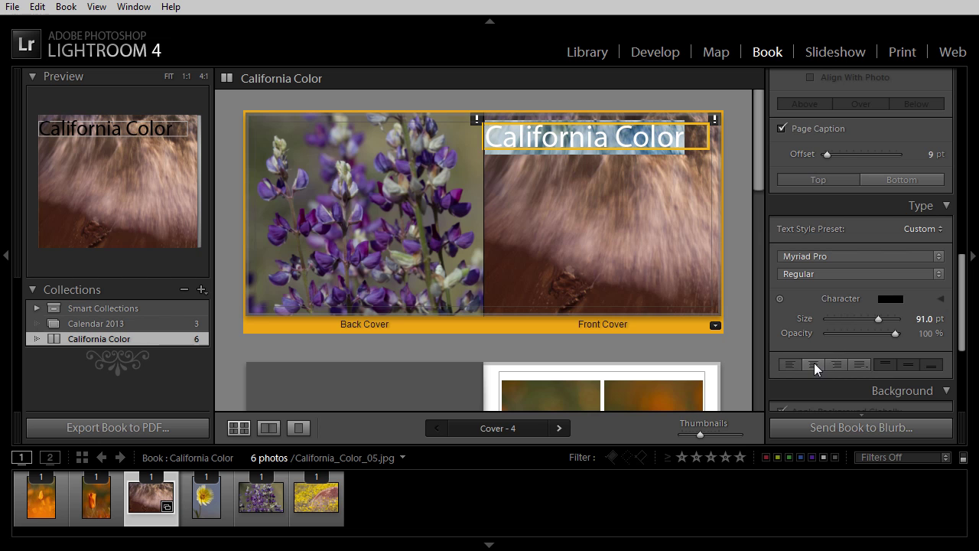
- Center the cover title, change its style to Bold, and set its size to 87 pt
left_click(815, 365)
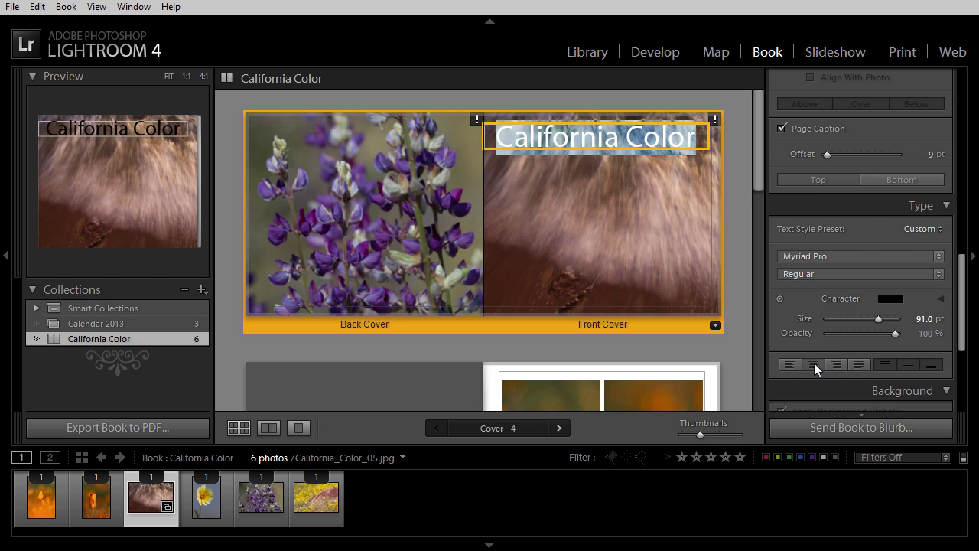
left_click(937, 274)
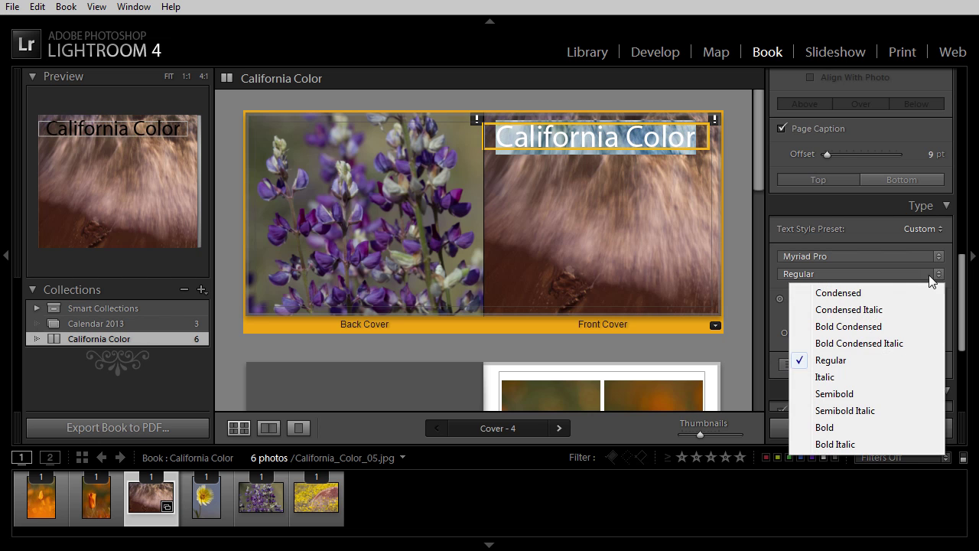
left_click(838, 427)
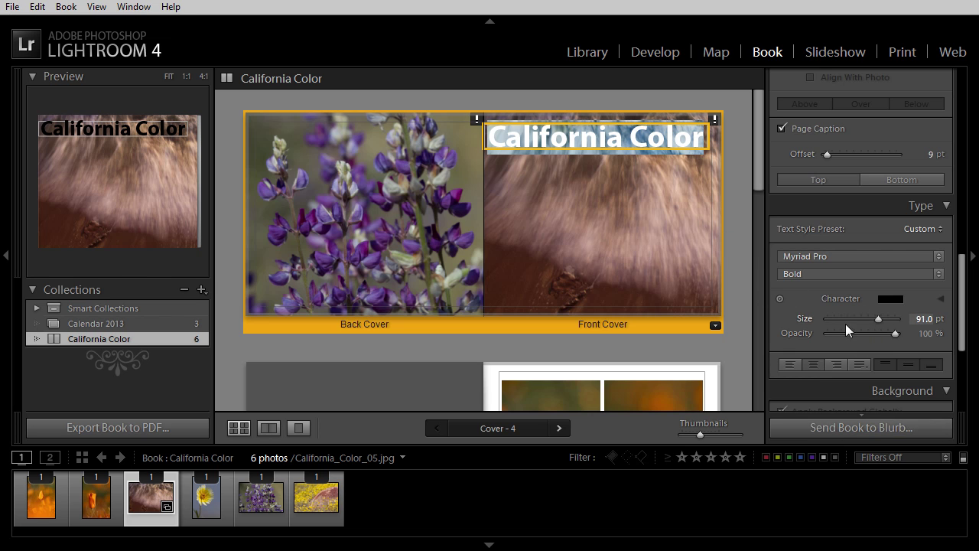
left_click_drag(878, 322, 876, 322)
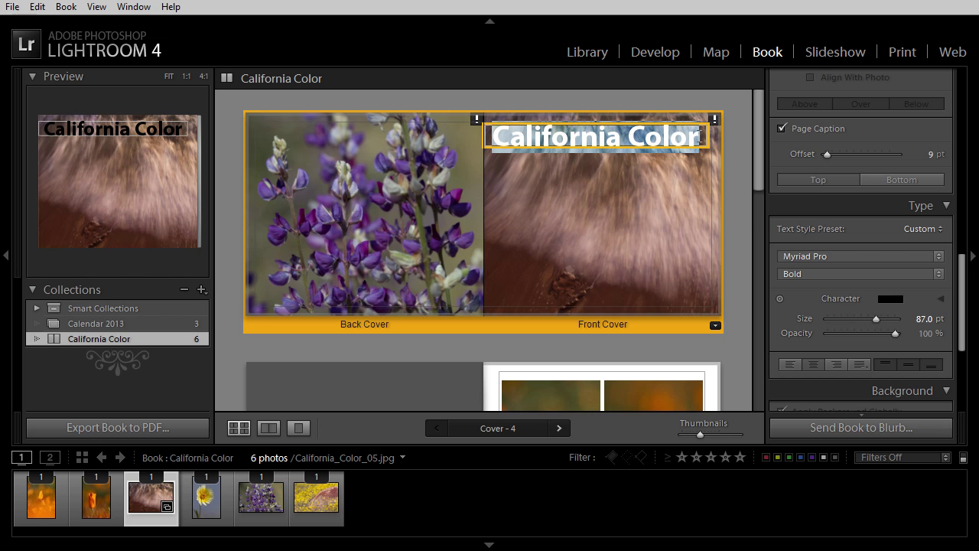
- Recolor the front cover title to a light peach tone and set the page caption offset to 46 pt
left_click(700, 137)
key("BackSpace")
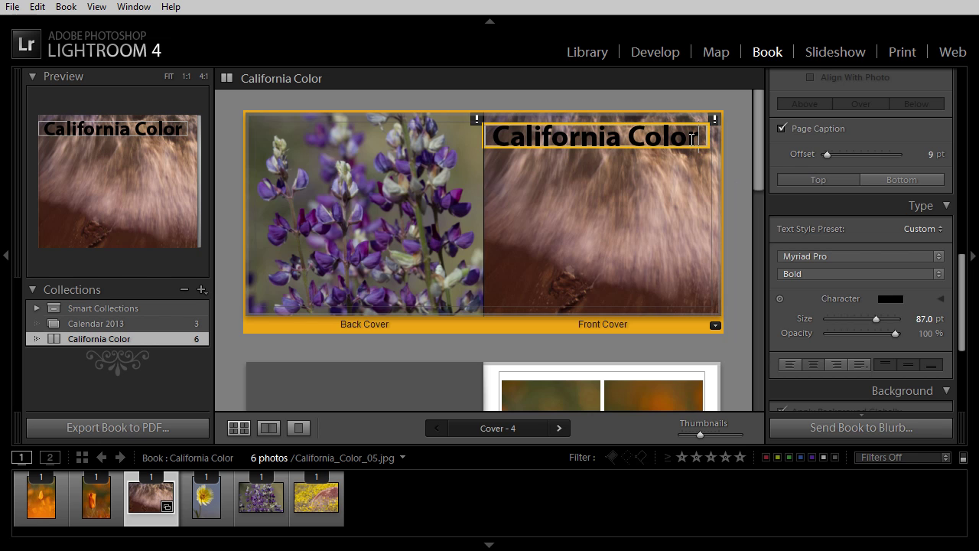
key("ctrl+z")
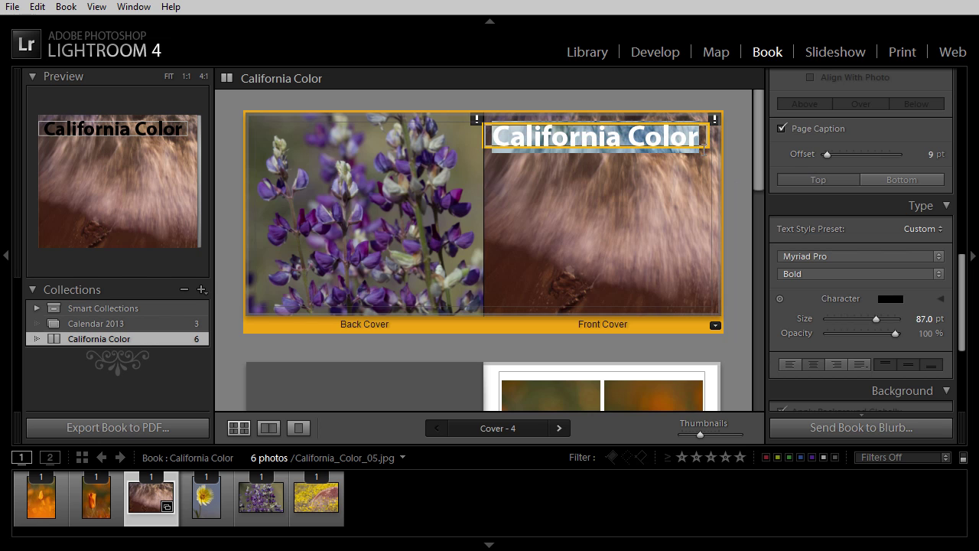
left_click(890, 298)
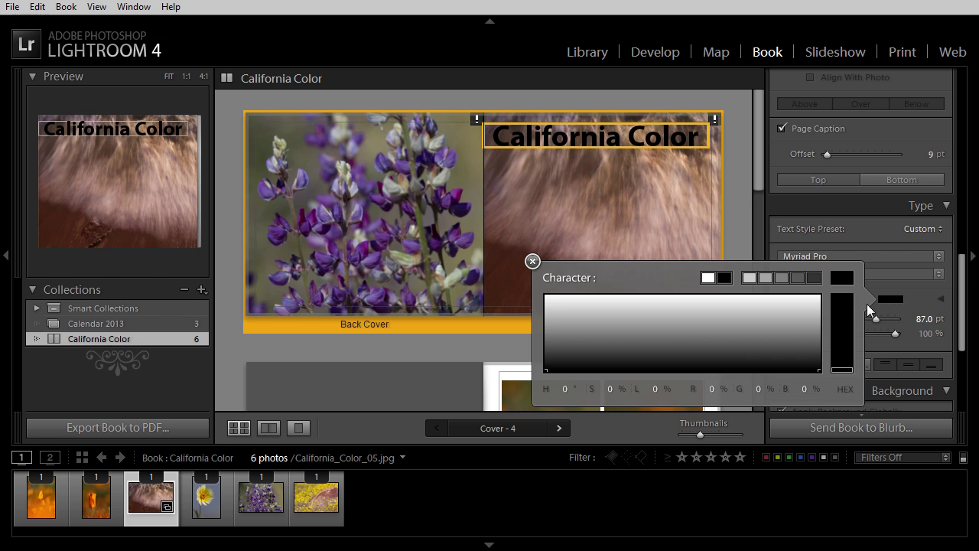
left_click(844, 313)
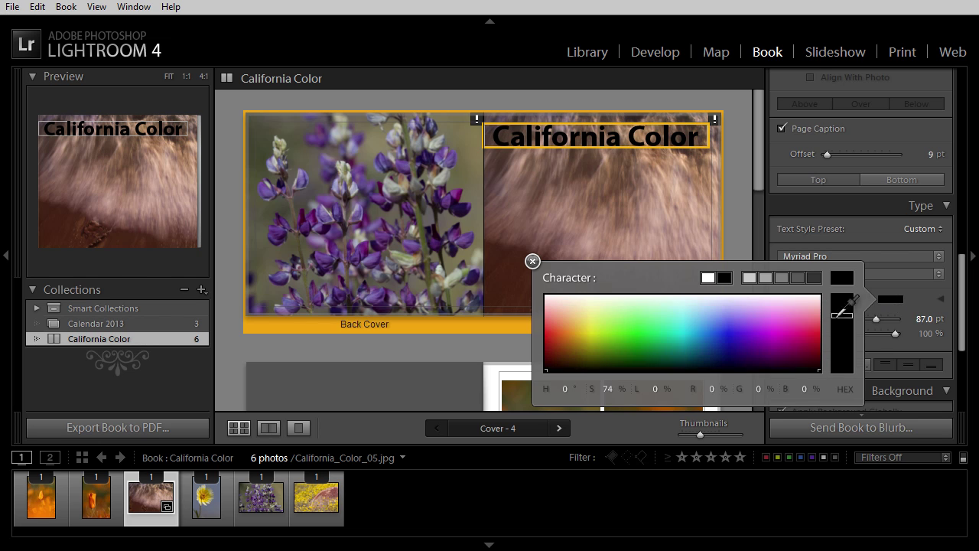
left_click(570, 350)
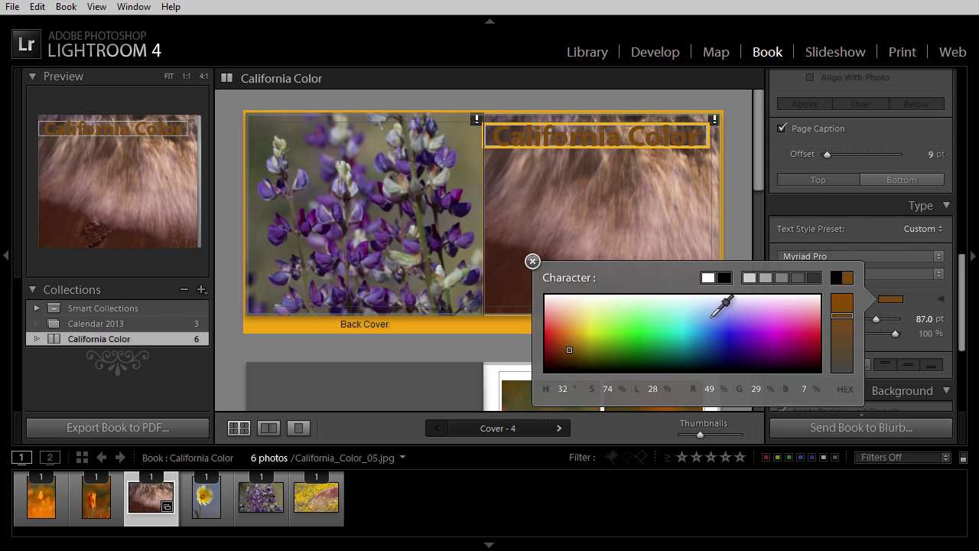
left_click_drag(569, 350, 563, 305)
left_click(532, 261)
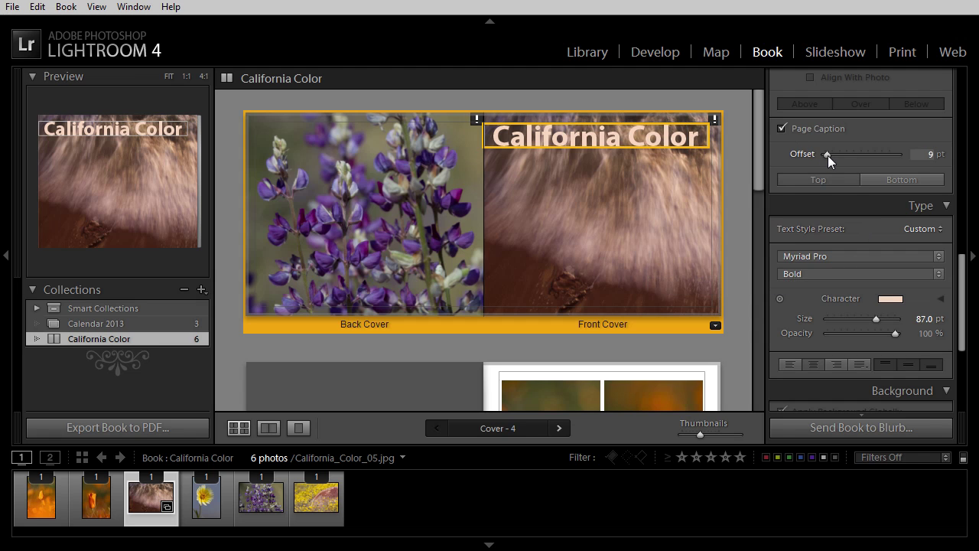
left_click_drag(828, 153, 832, 155)
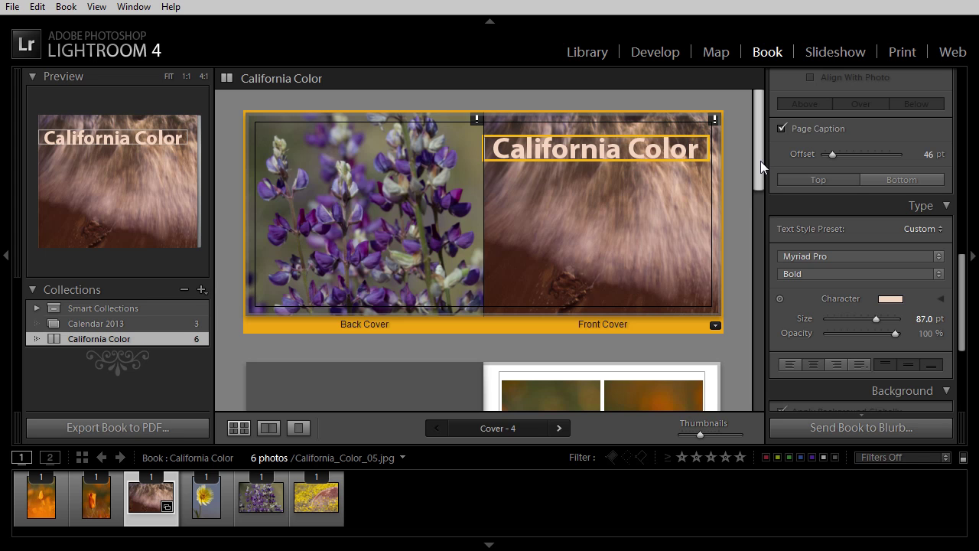
- Add a page with the same two-photo layout directly after page 1 of the book
left_click_drag(760, 160, 751, 276)
left_click(708, 182)
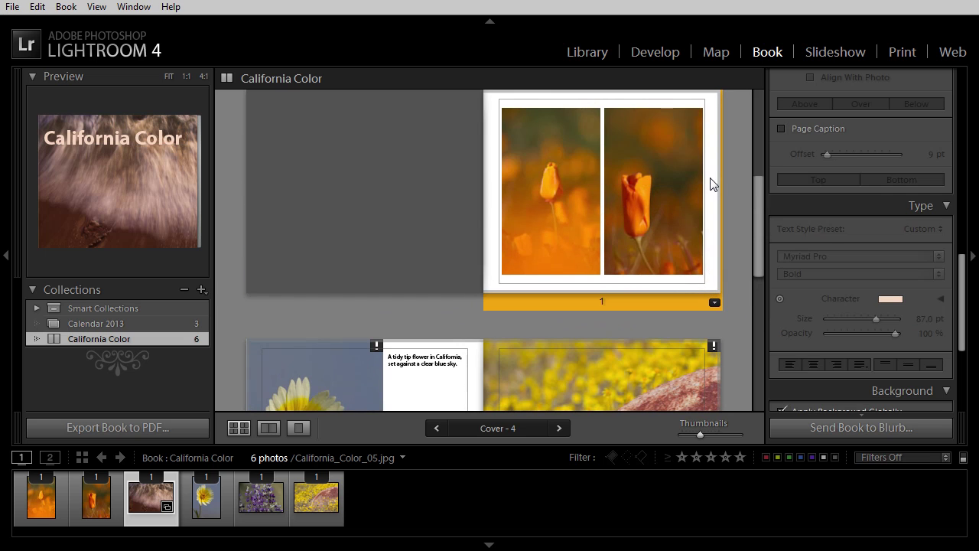
left_click_drag(964, 302, 959, 168)
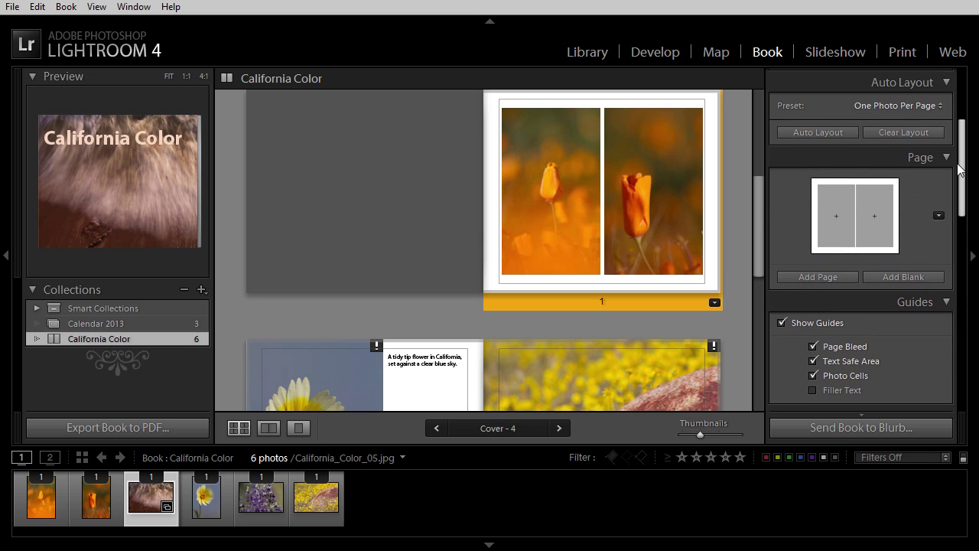
left_click(818, 276)
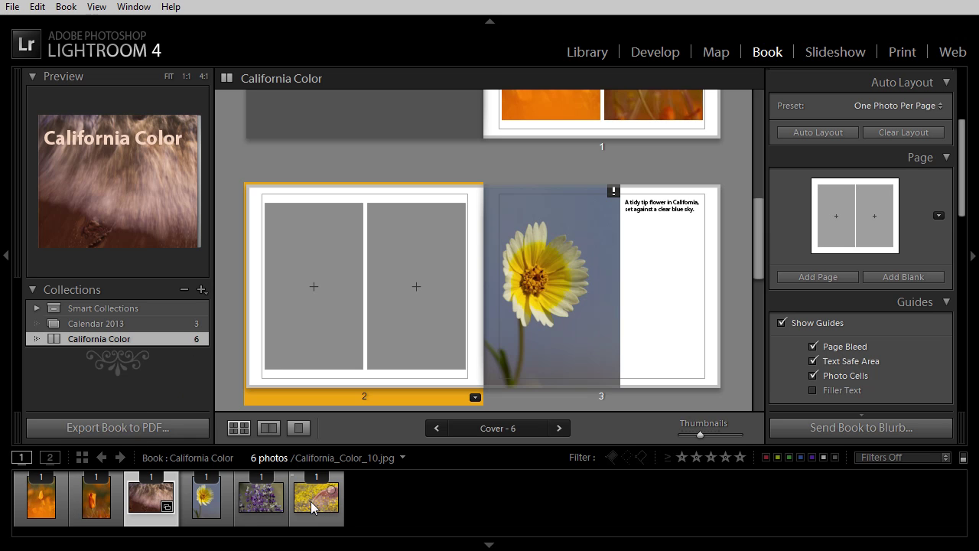
- Show the Chapter 3 - Photo Books folder's photos in the Book module and look through the pages of the unsaved book
left_click(583, 52)
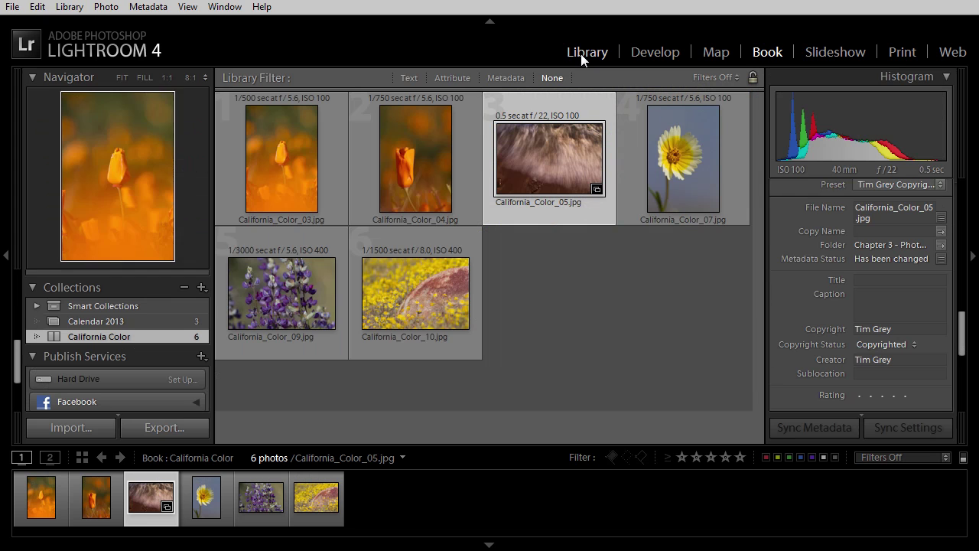
left_click_drag(16, 361, 20, 320)
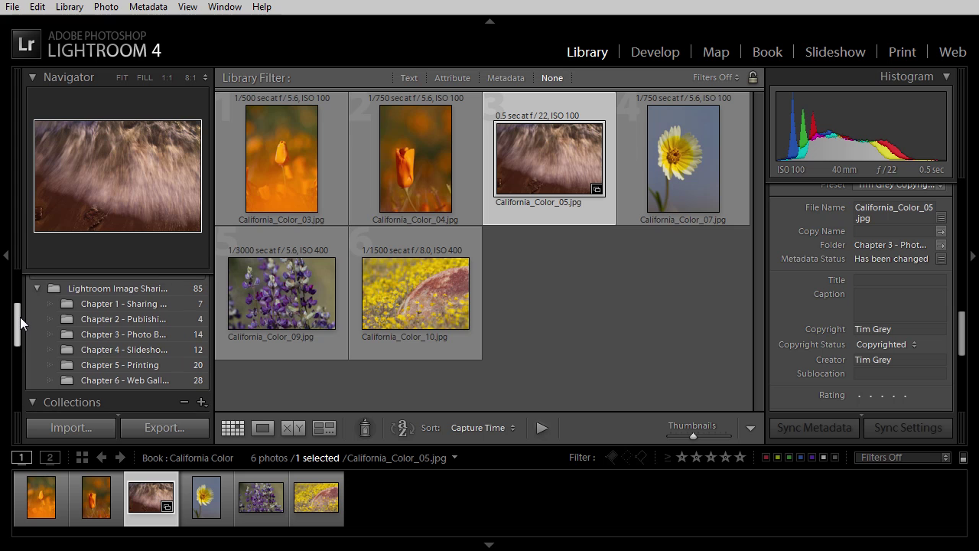
left_click(125, 334)
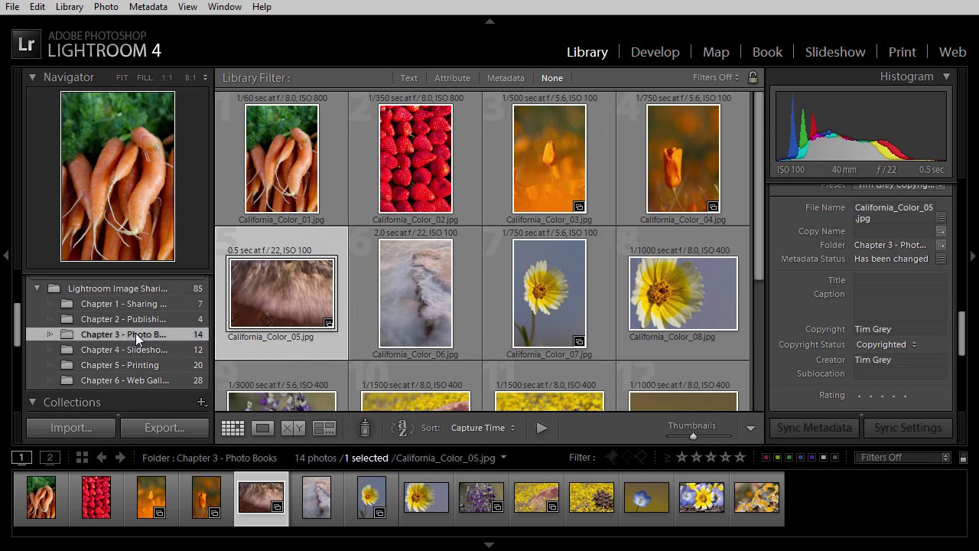
left_click(769, 55)
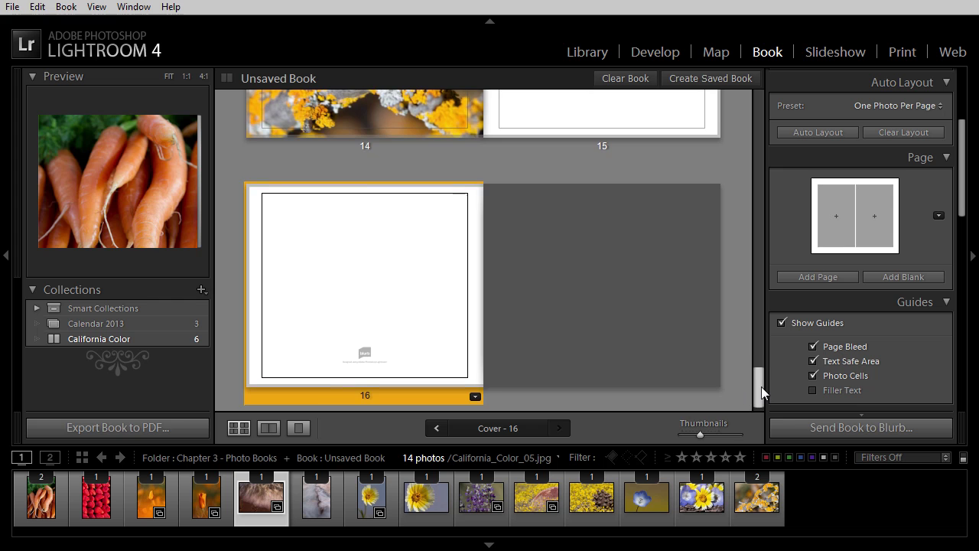
left_click_drag(761, 386, 763, 381)
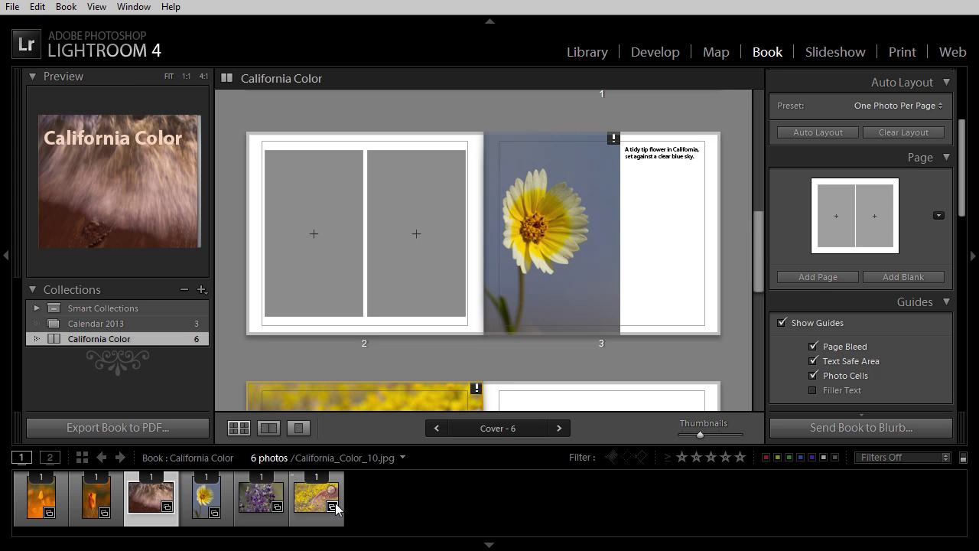
- Add California_Color_01.jpg and California_Color_02.jpg from the Chapter 3 - Photo Books folder to the California Color book and display that book's photos
left_click(582, 55)
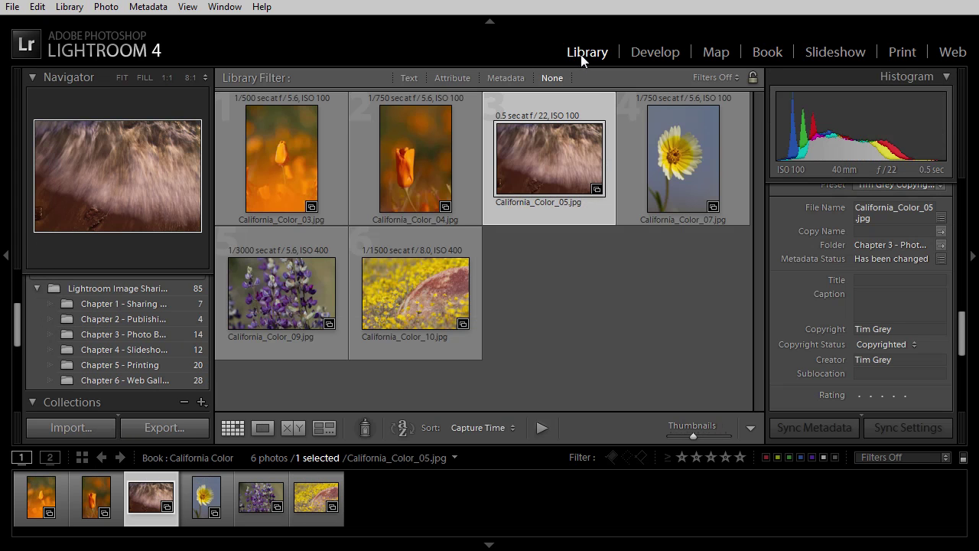
left_click(140, 333)
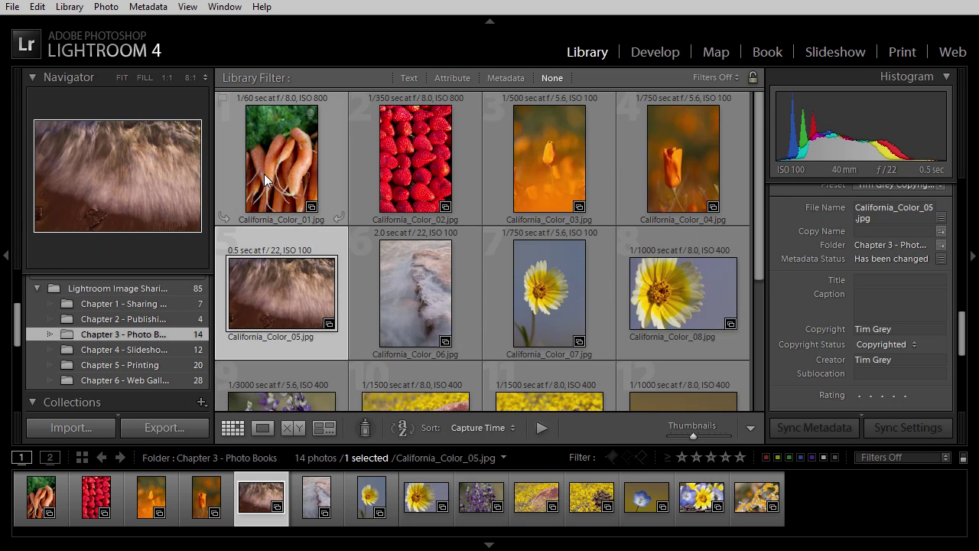
left_click(264, 173)
left_click(388, 172, "ctrl")
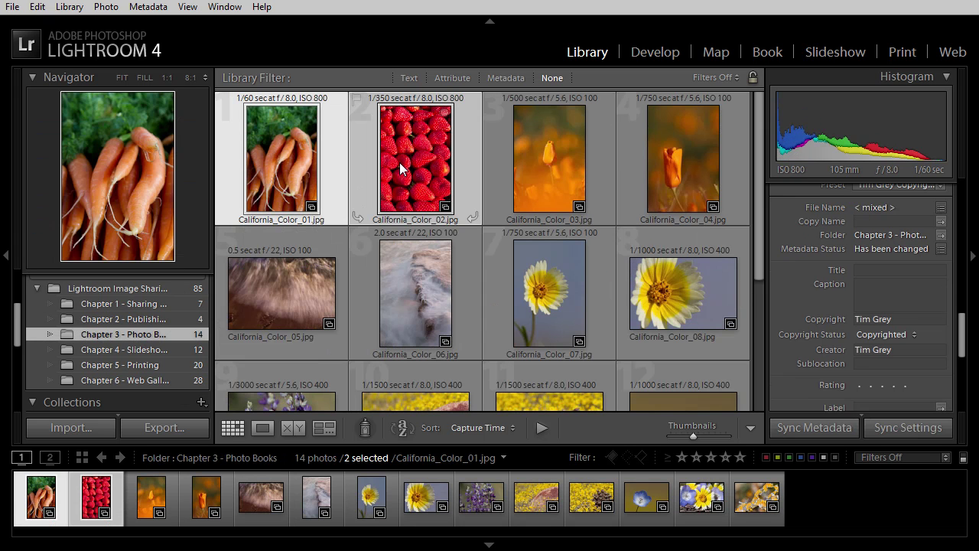
left_click_drag(15, 319, 17, 356)
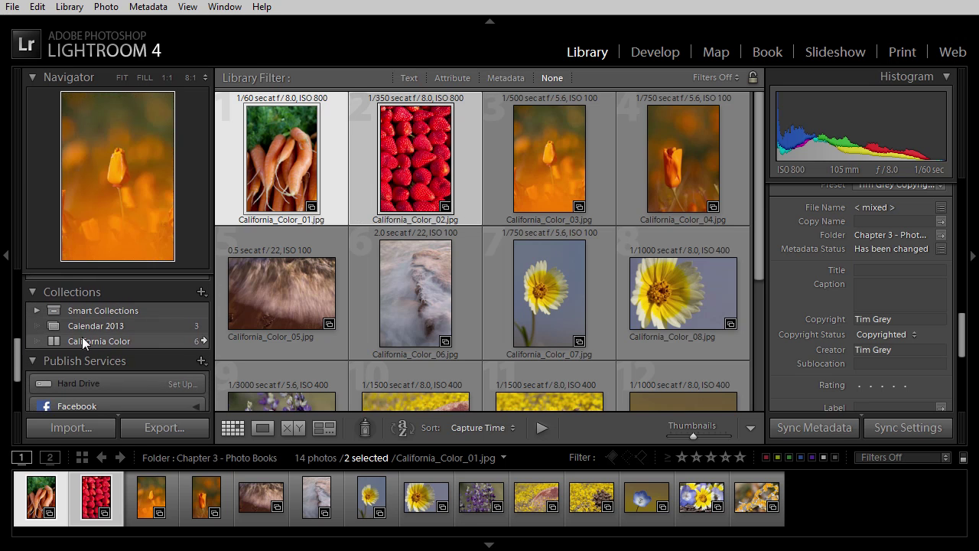
left_click_drag(283, 165, 118, 361)
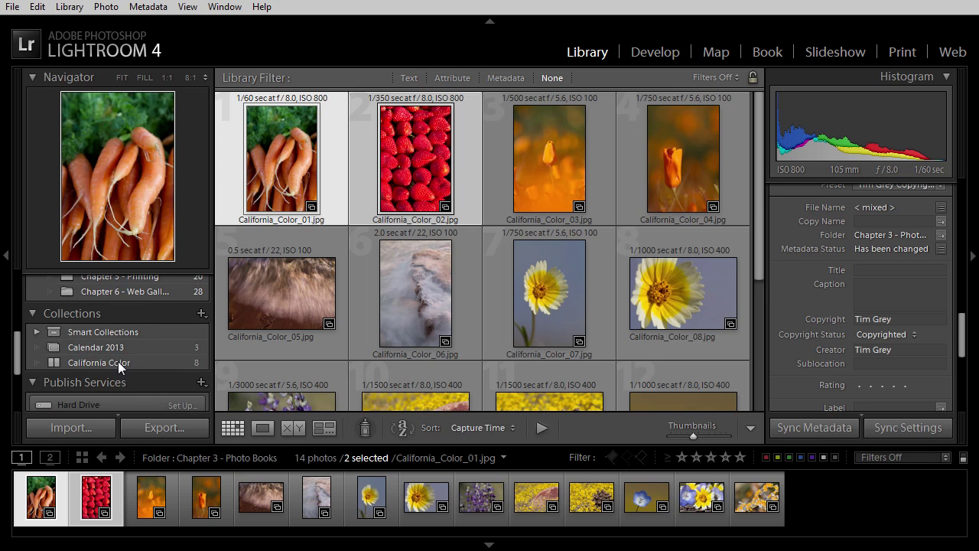
left_click(118, 360)
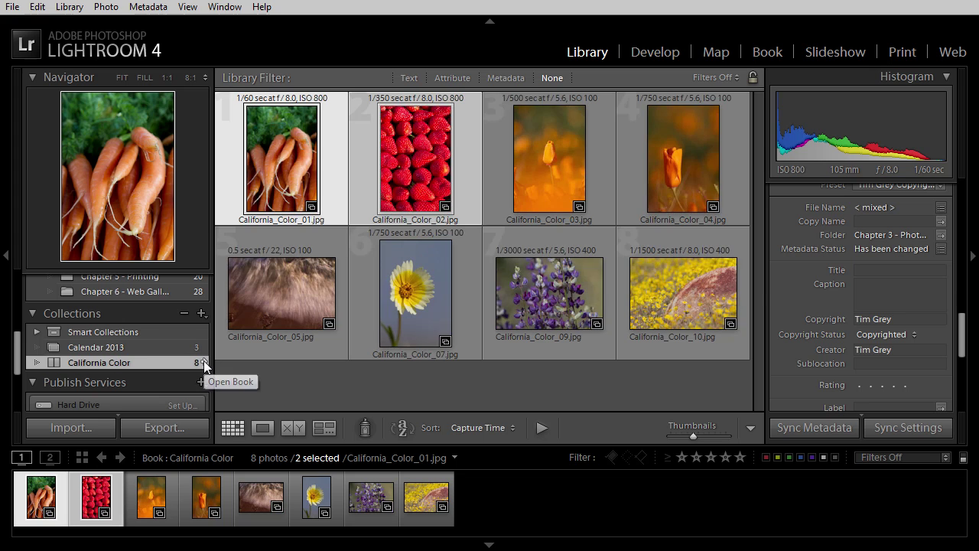
- Fill page 2 of the California Color book with California_Color_01.jpg and California_Color_02.jpg, and set the carrot photo's zoom to 4%
left_click(203, 362)
left_click_drag(759, 242, 731, 232)
left_click(322, 316)
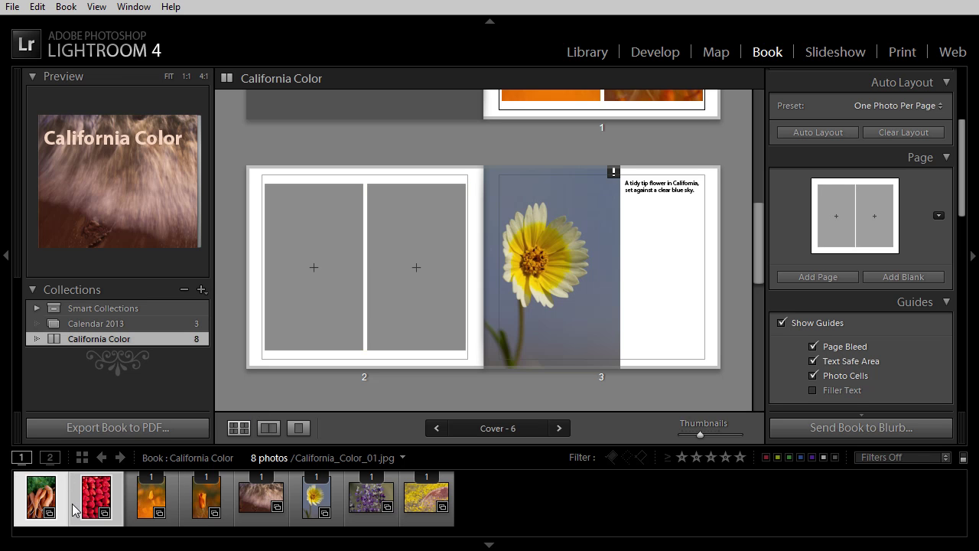
left_click(430, 515)
left_click_drag(40, 494, 303, 304)
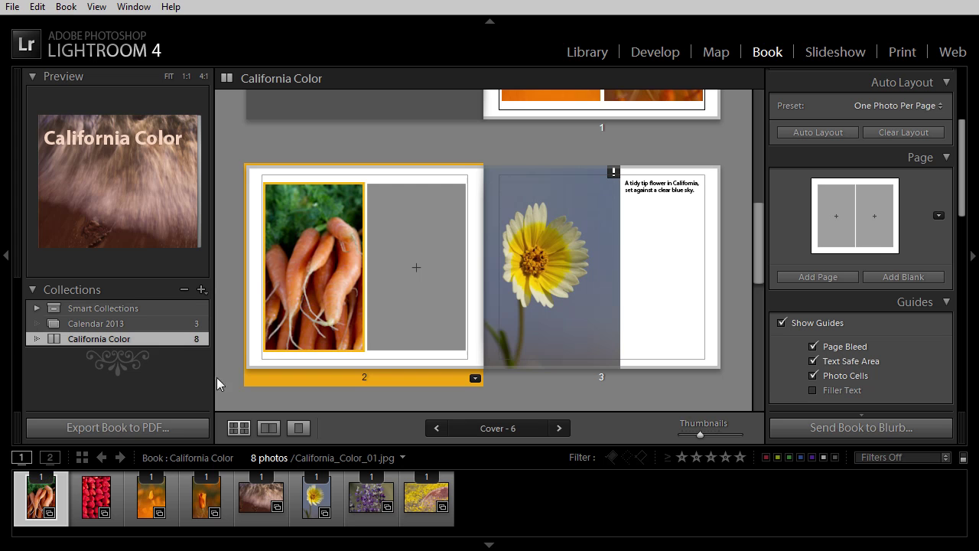
left_click_drag(97, 501, 413, 283)
left_click(313, 244)
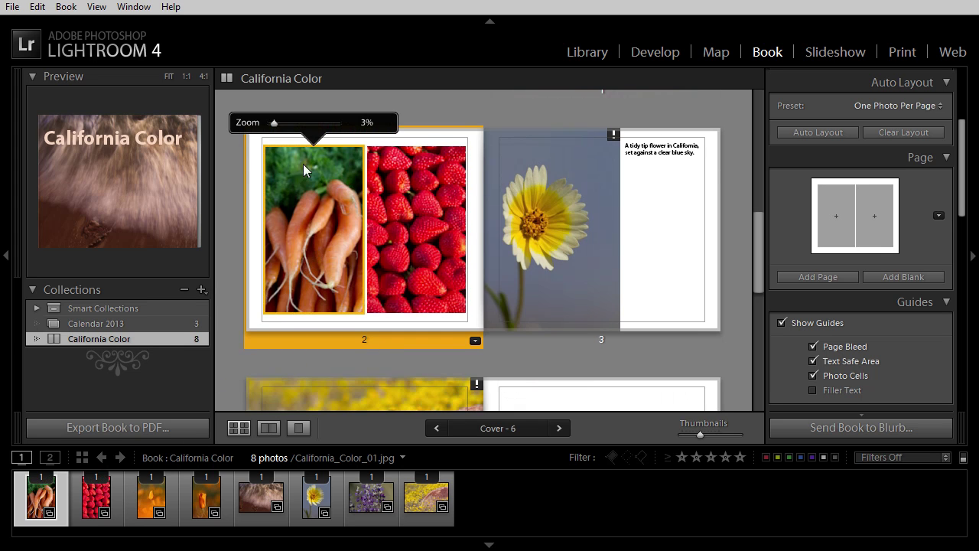
mouse_move(276, 128)
left_mouse_down()
mouse_move(268, 126)
mouse_move(277, 129)
left_mouse_up()
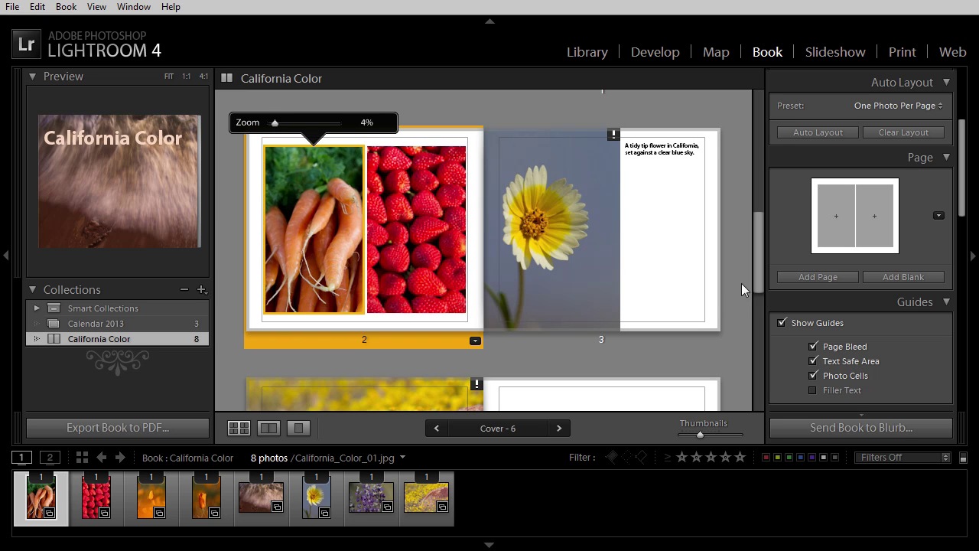
- Place California_Color_05.jpg on the empty page 5 of the book
left_click_drag(761, 246, 764, 314)
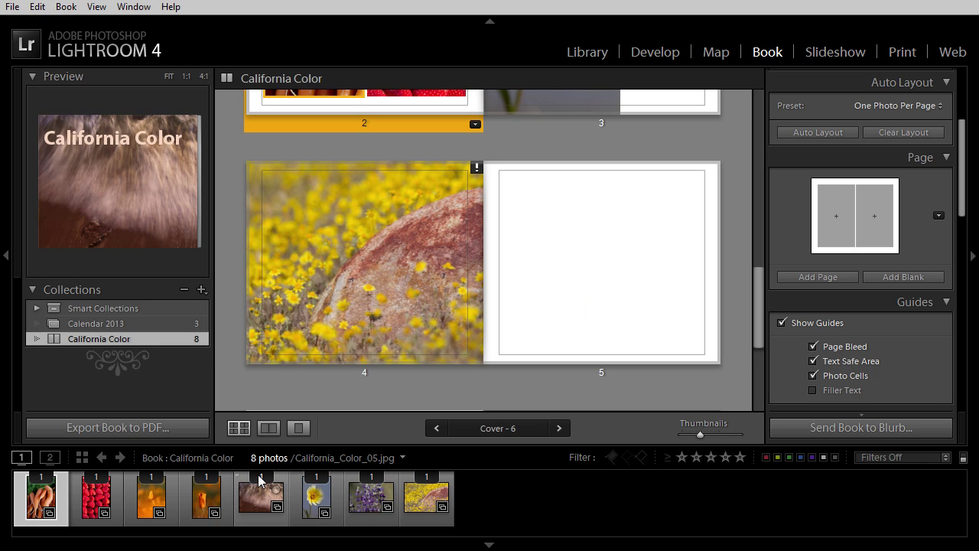
left_click_drag(202, 483, 177, 502)
left_click(257, 511)
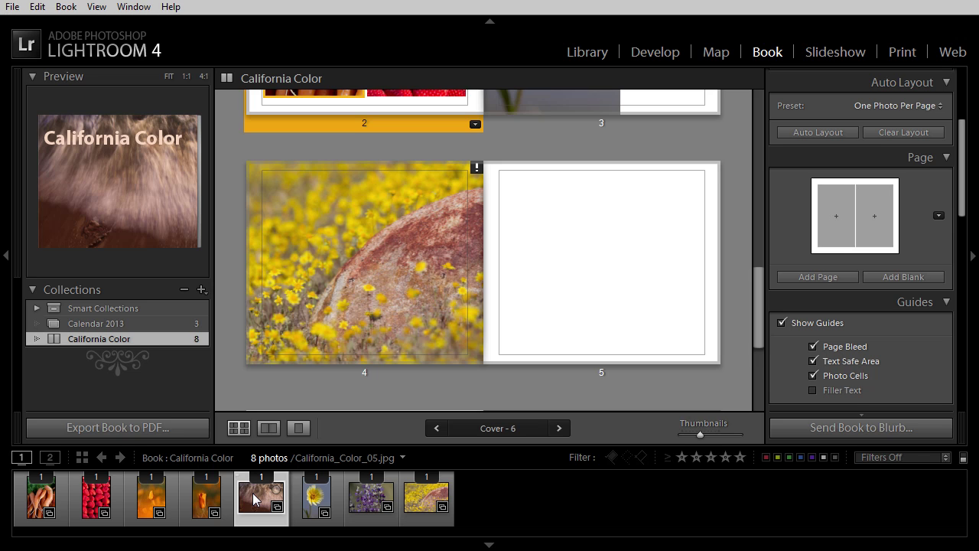
left_click_drag(252, 492, 571, 257)
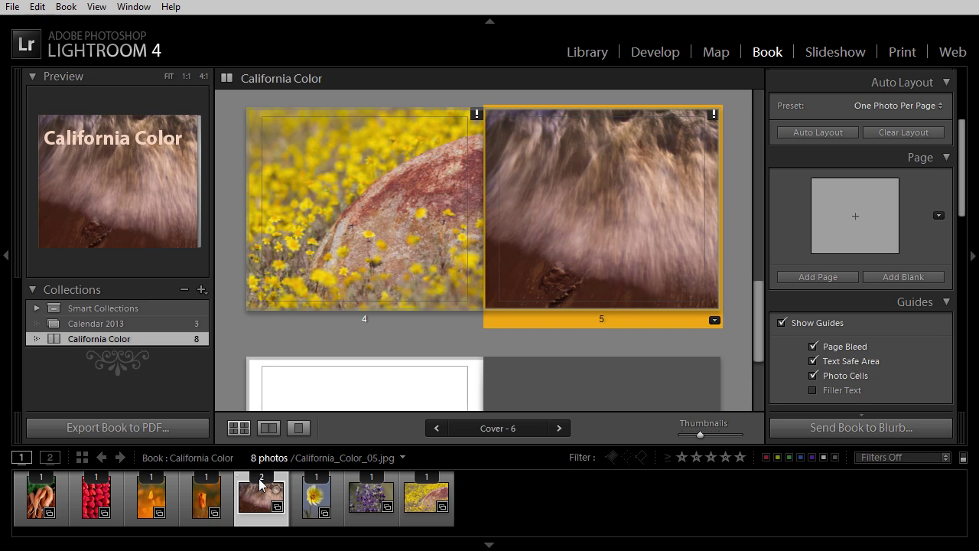
- Review the book spread by spread from the cover through page 6, and return to the multi-page view at the covers
left_click_drag(756, 325, 756, 114)
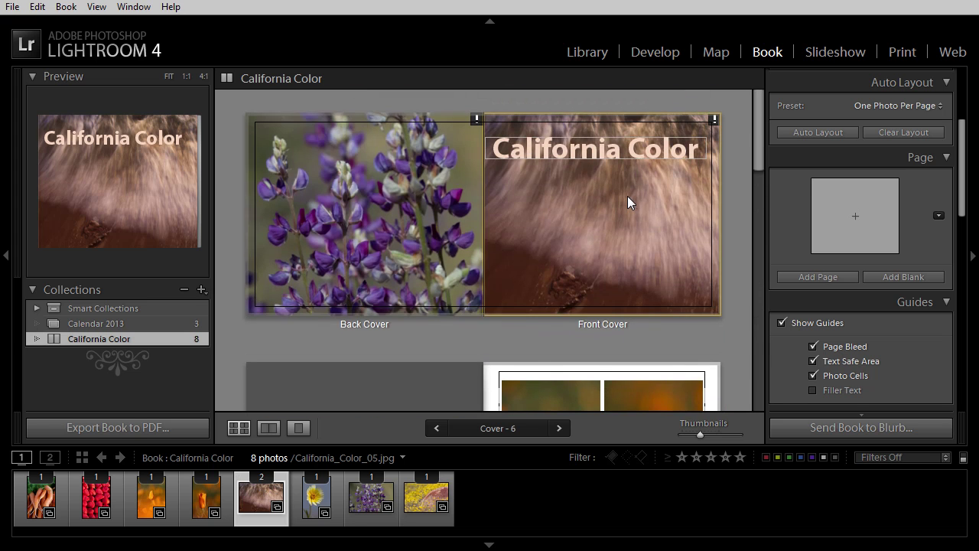
left_click(629, 196)
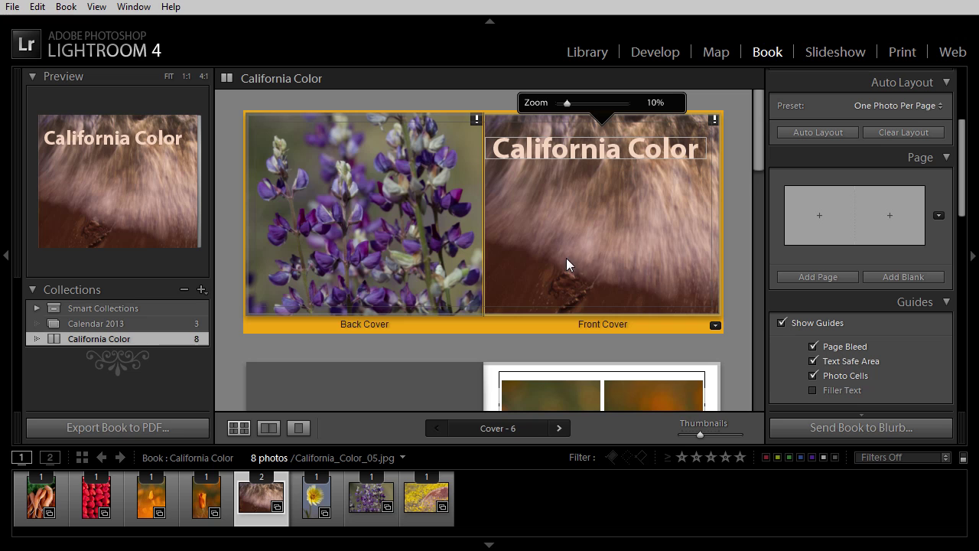
left_click(268, 429)
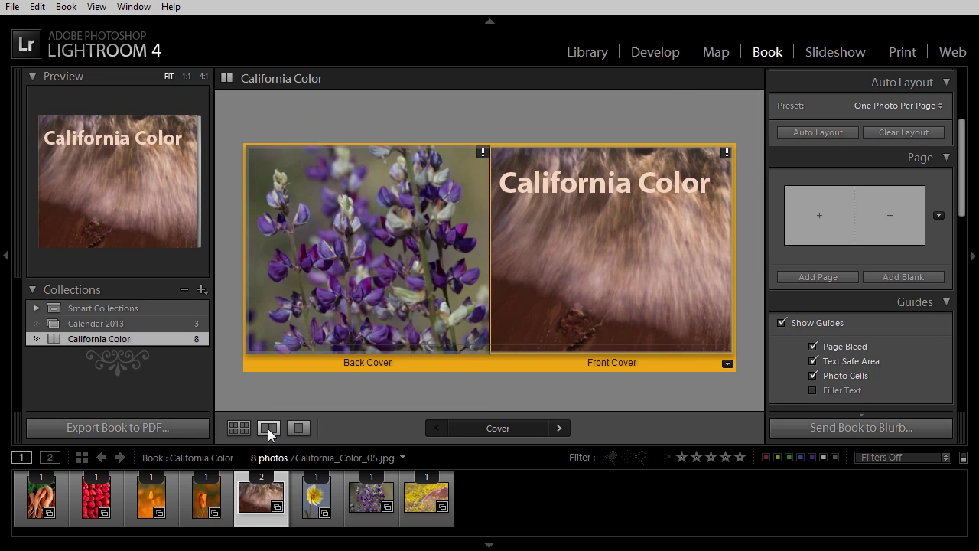
left_click(560, 428)
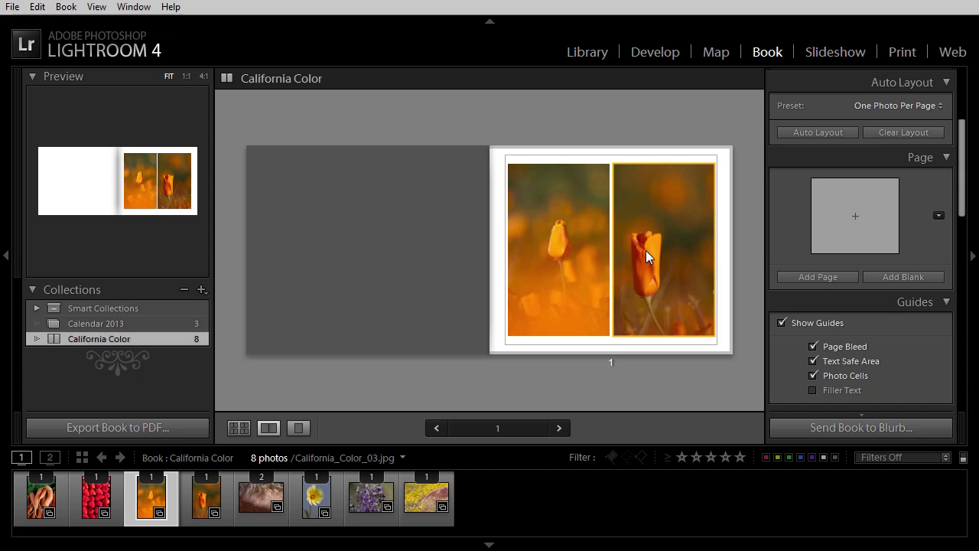
left_click(559, 428)
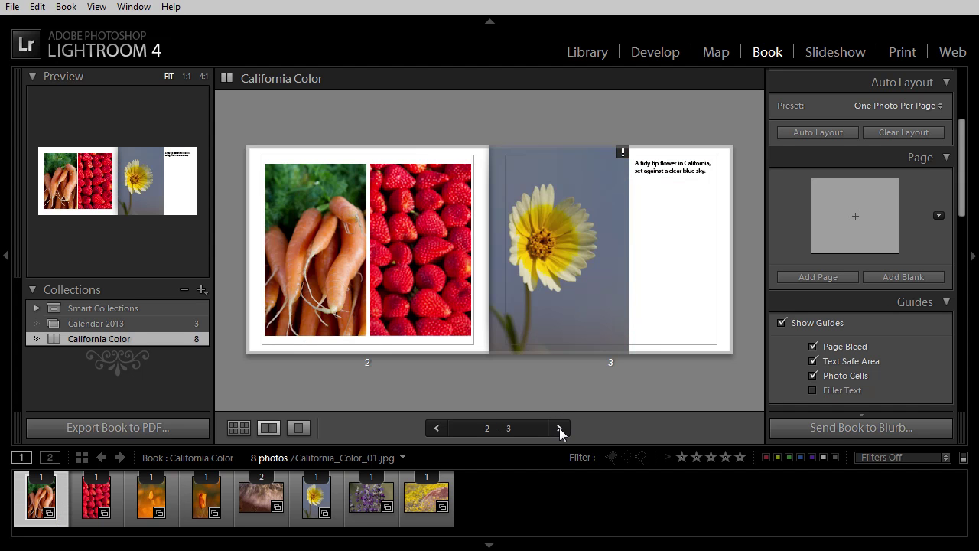
left_click(559, 428)
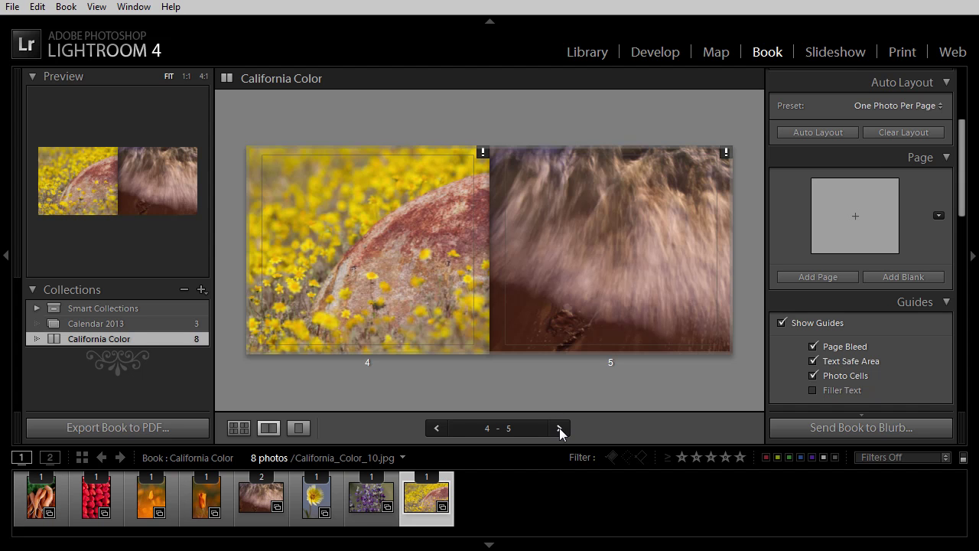
left_click(559, 428)
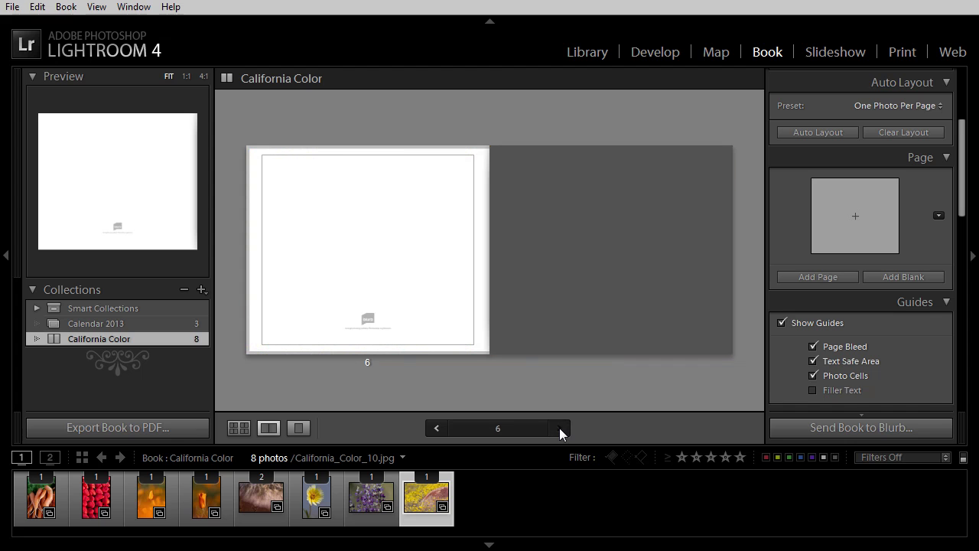
left_click(234, 432)
left_click_drag(760, 360, 759, 147)
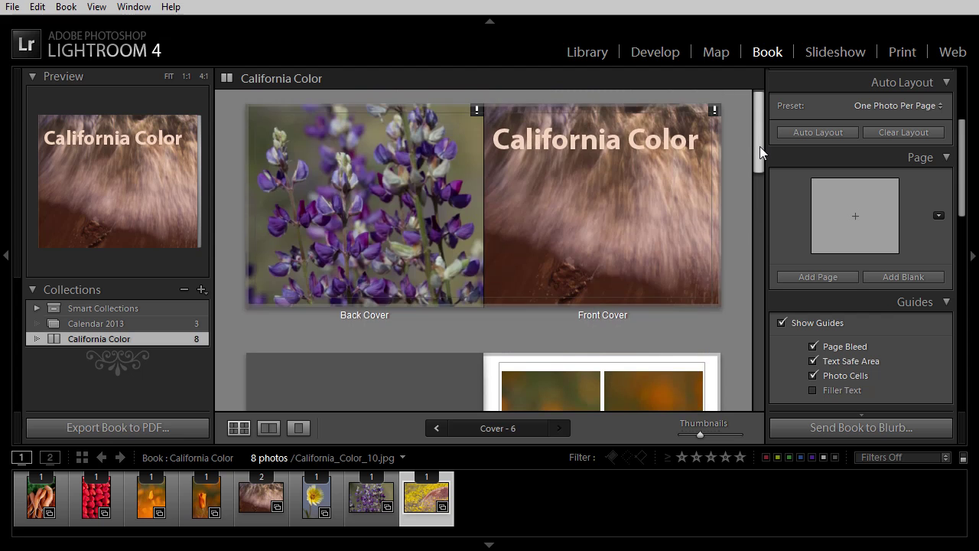
left_click(530, 154)
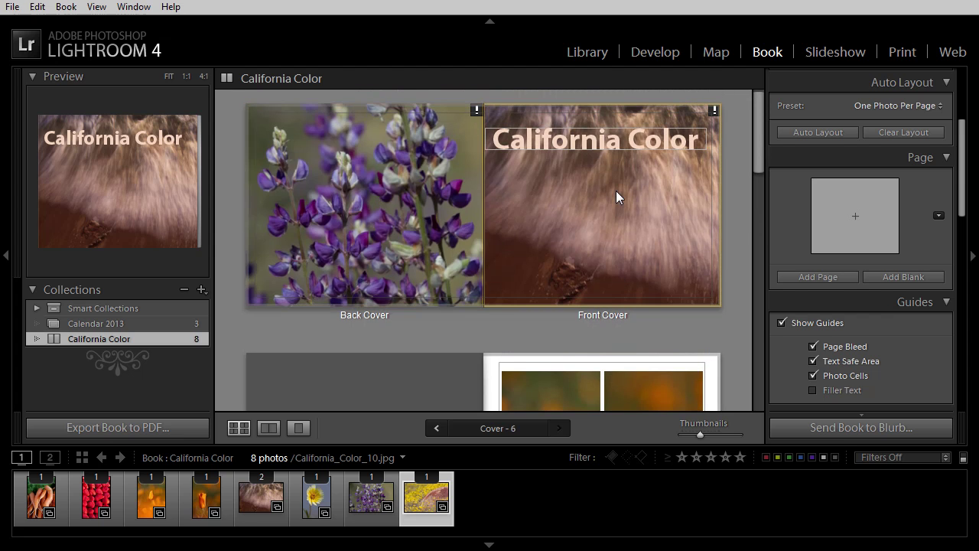
left_click(644, 230)
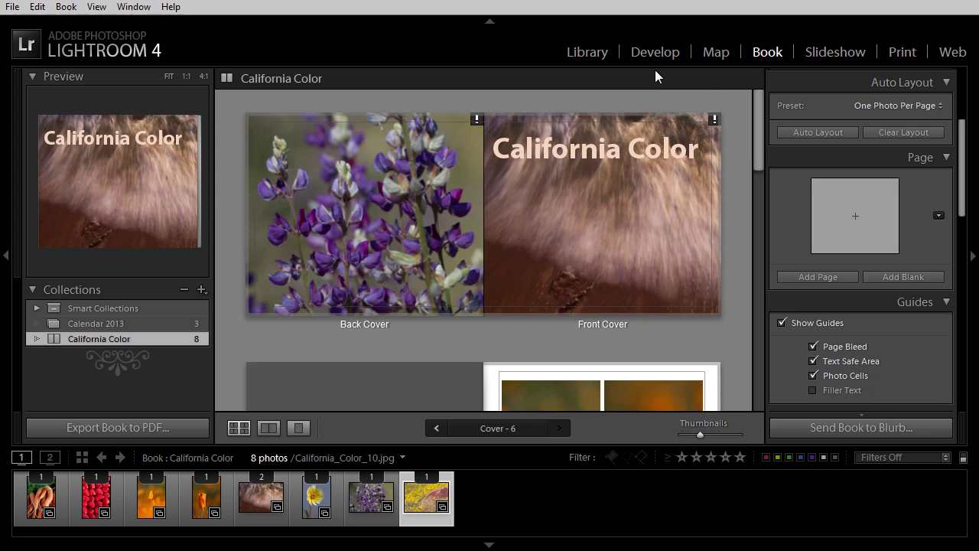